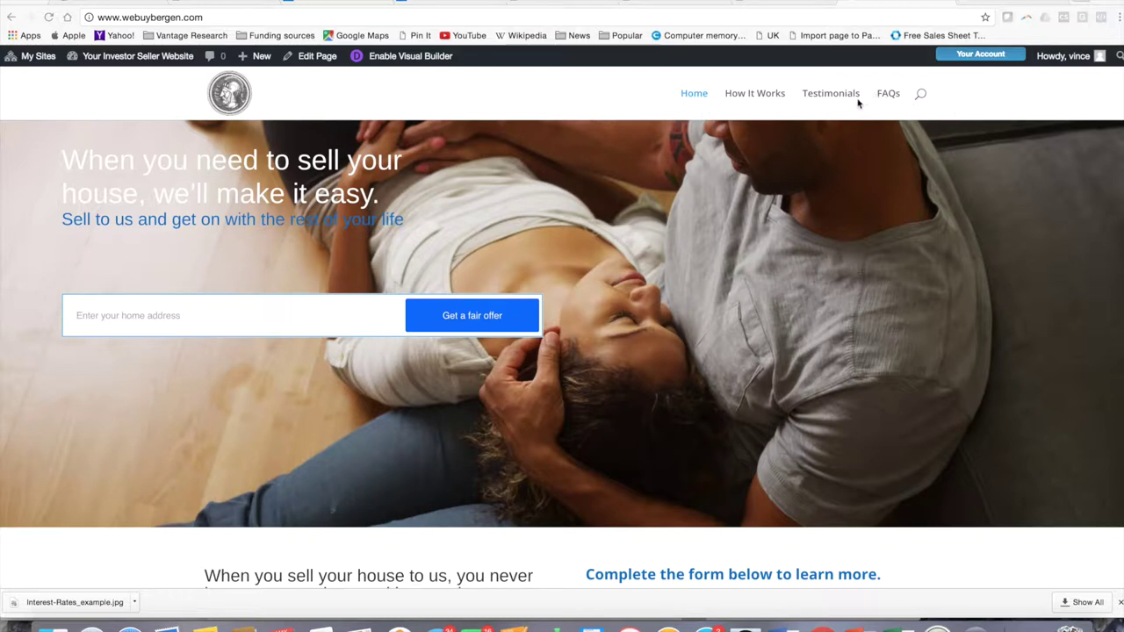
Step: Create a new page from the Pages list and title it 'Blog'
{"action": "left_click", "coordinate": [771, 2]}
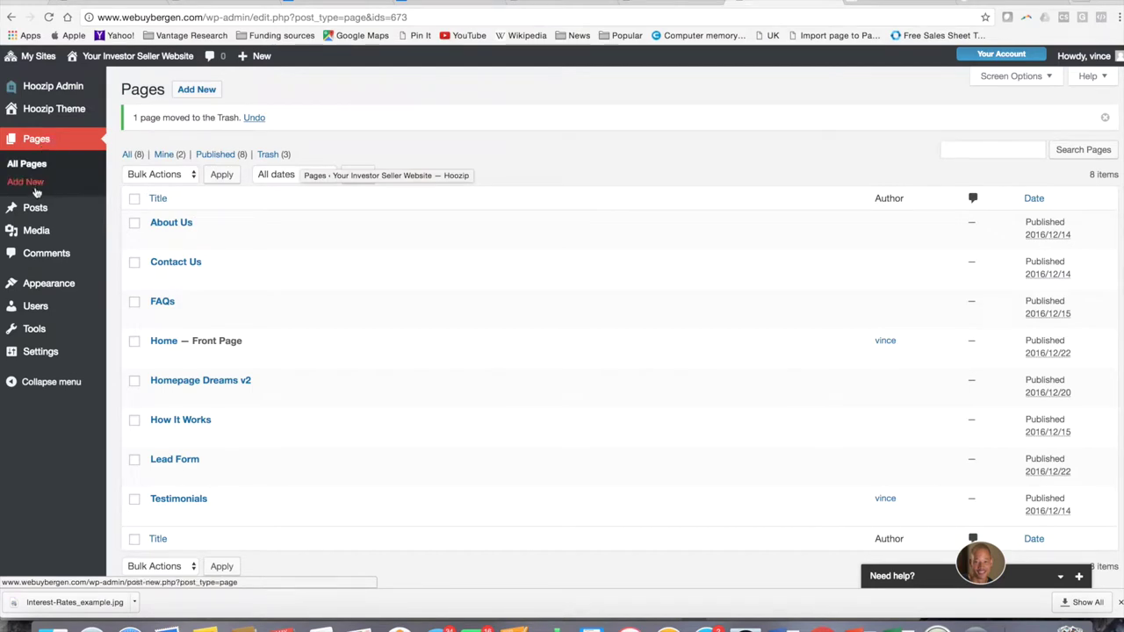
{"action": "left_click", "coordinate": [37, 184]}
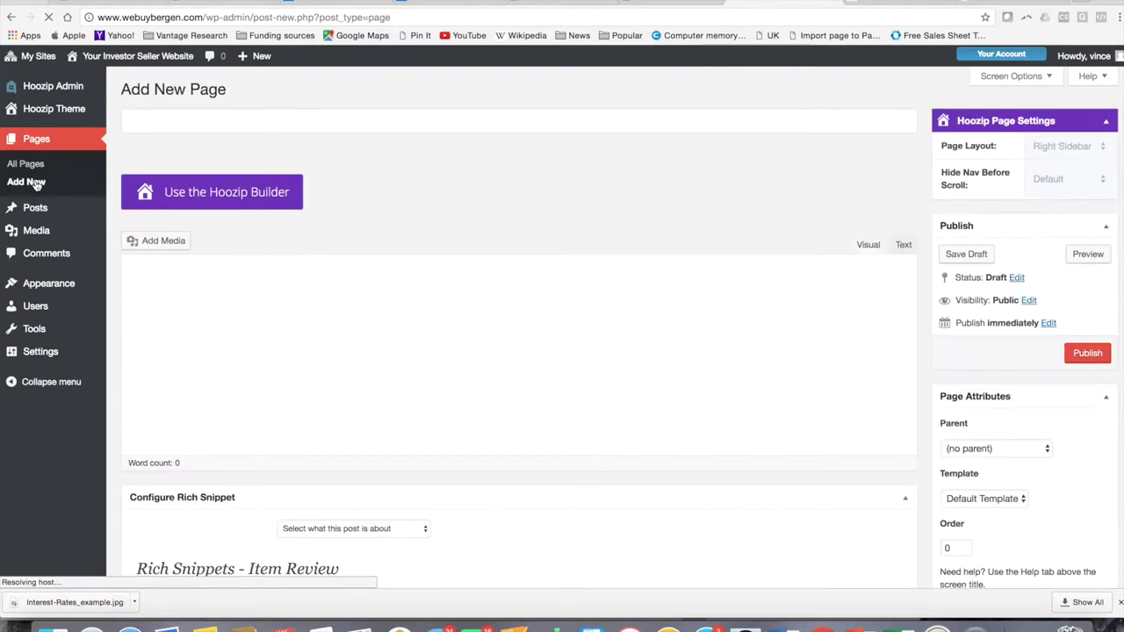
{"action": "left_click", "coordinate": [204, 121]}
{"action": "type", "text": "Blog"}
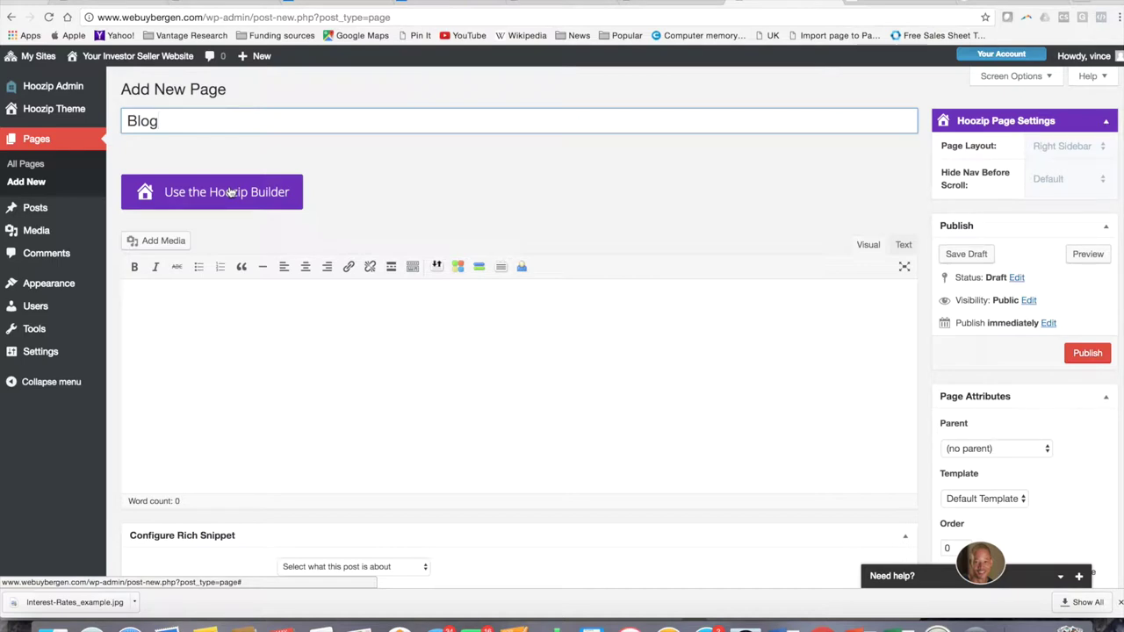
Step: Switch the page to the Hoozip Builder and load the Blog Standard layout from its library
{"action": "left_click", "coordinate": [230, 192]}
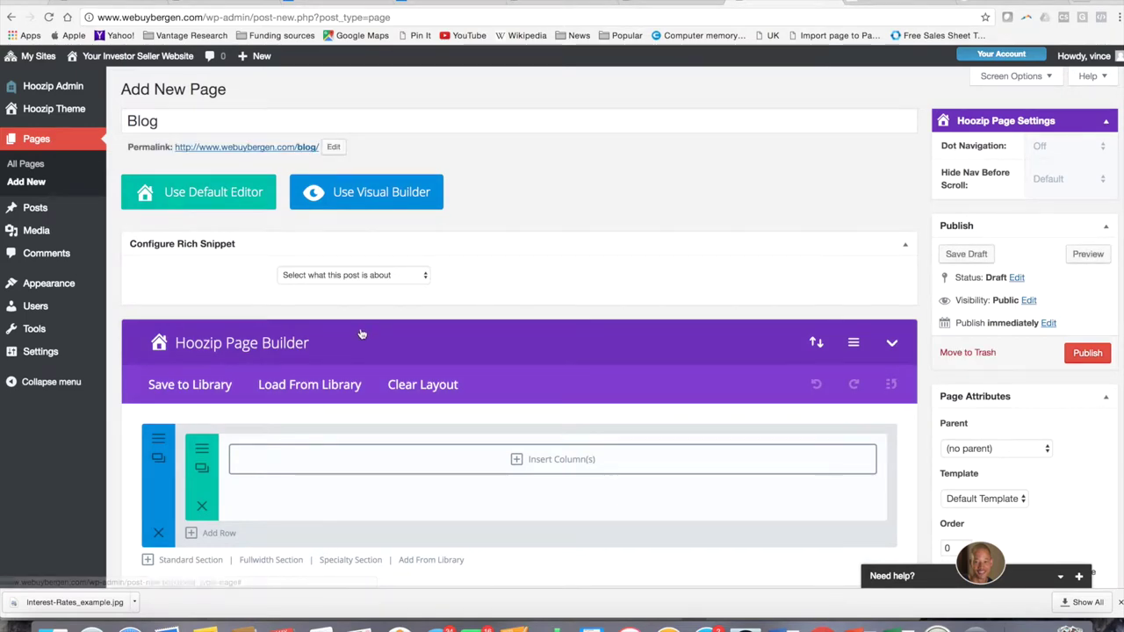
{"action": "scroll", "coordinate": [360, 334], "scroll_direction": "down", "scroll_amount": 1}
{"action": "scroll", "coordinate": [361, 334], "scroll_direction": "down", "scroll_amount": 1}
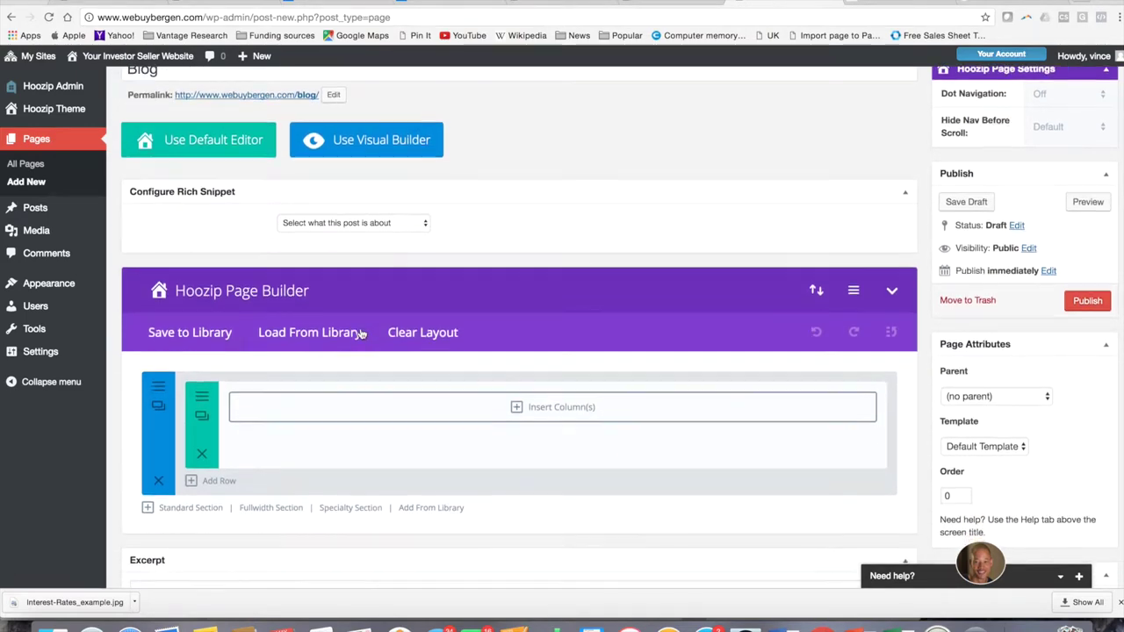
{"action": "left_click", "coordinate": [300, 333]}
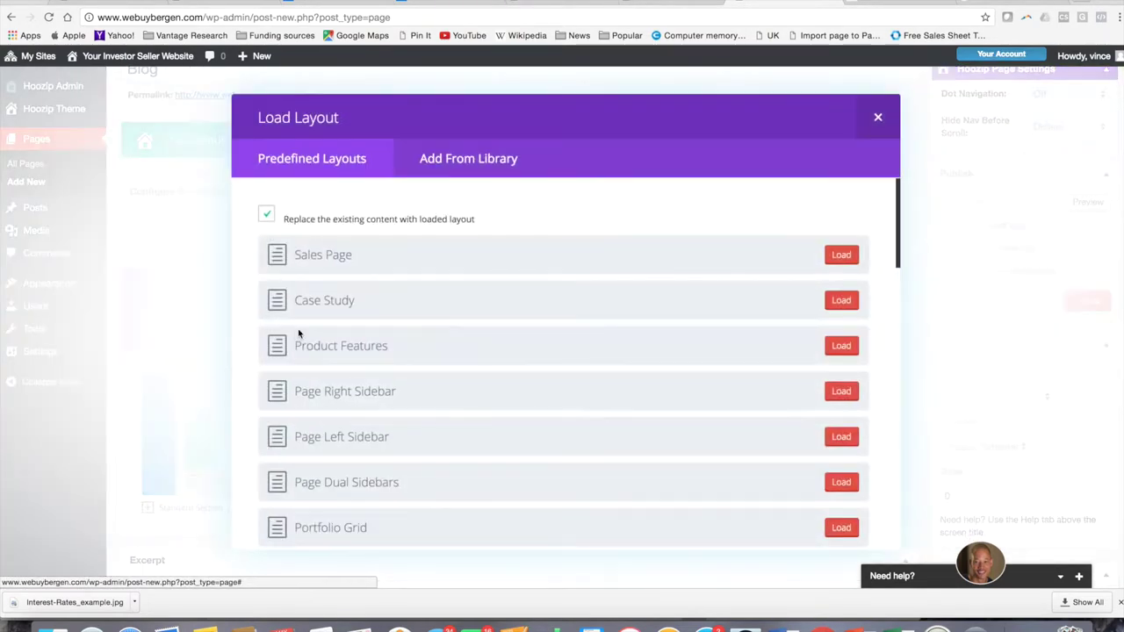
{"action": "scroll", "coordinate": [410, 358], "scroll_direction": "down", "scroll_amount": 3}
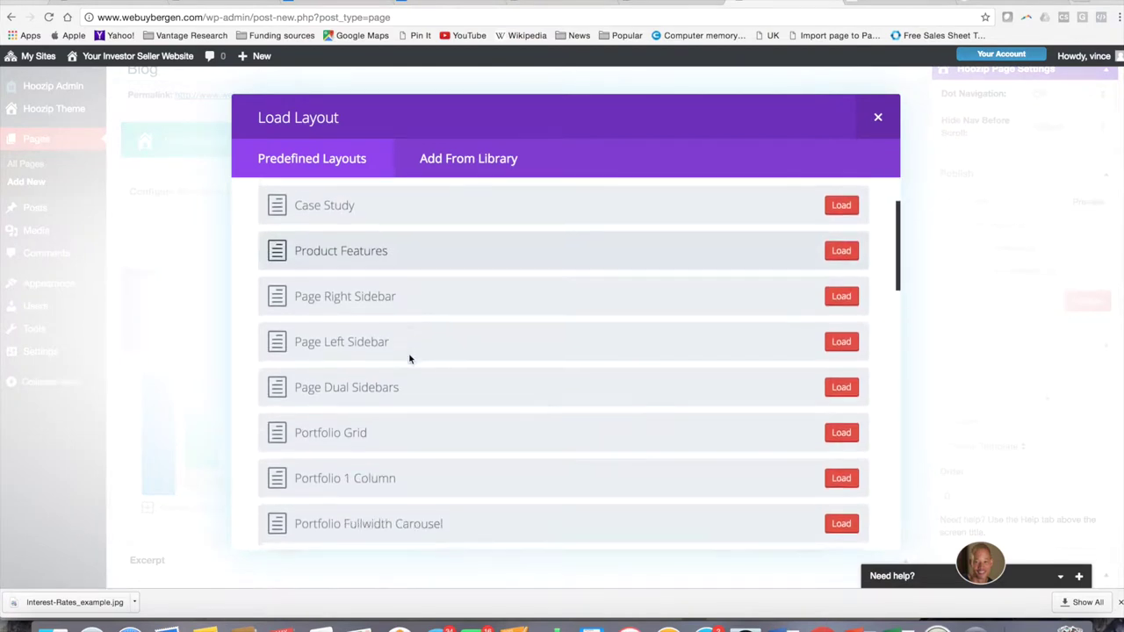
{"action": "scroll", "coordinate": [409, 358], "scroll_direction": "down", "scroll_amount": 5}
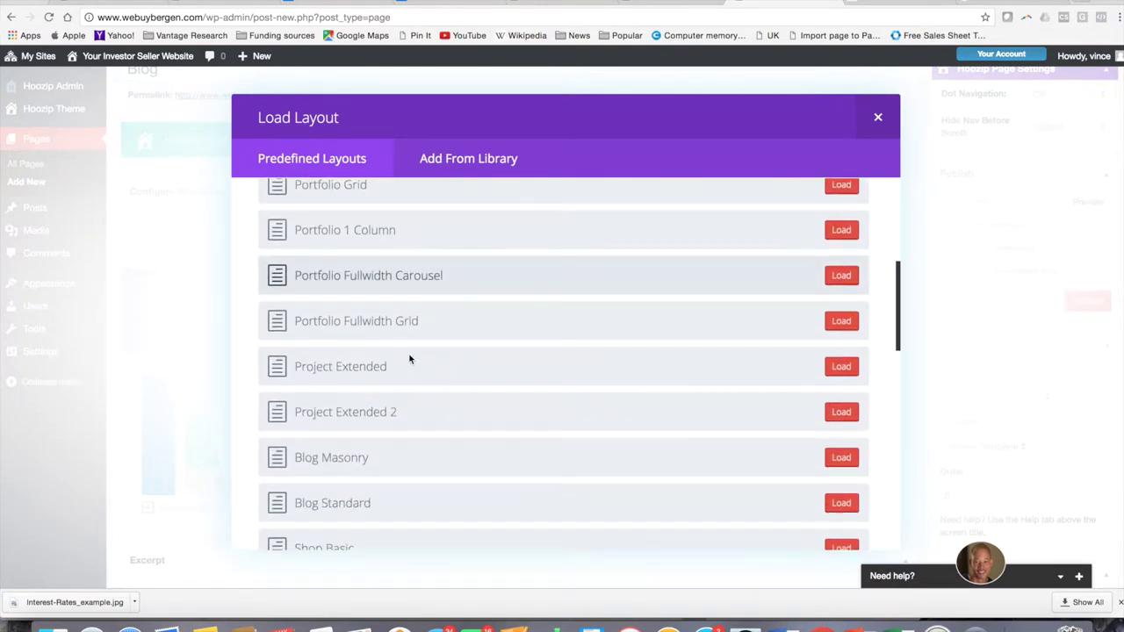
{"action": "scroll", "coordinate": [409, 358], "scroll_direction": "down", "scroll_amount": 2}
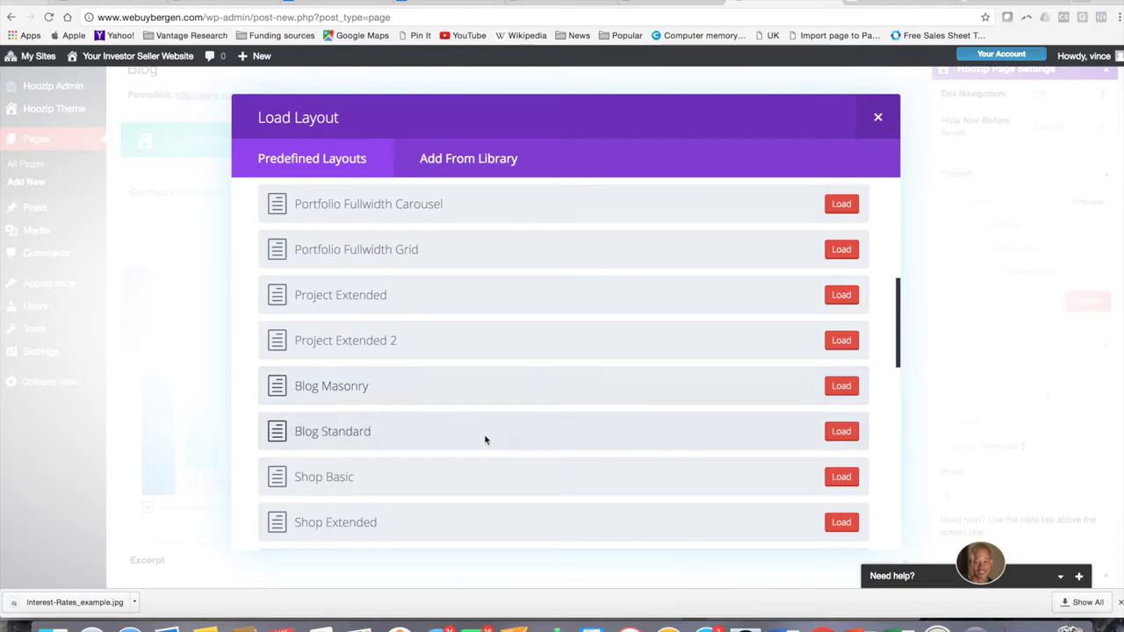
{"action": "left_click", "coordinate": [841, 432]}
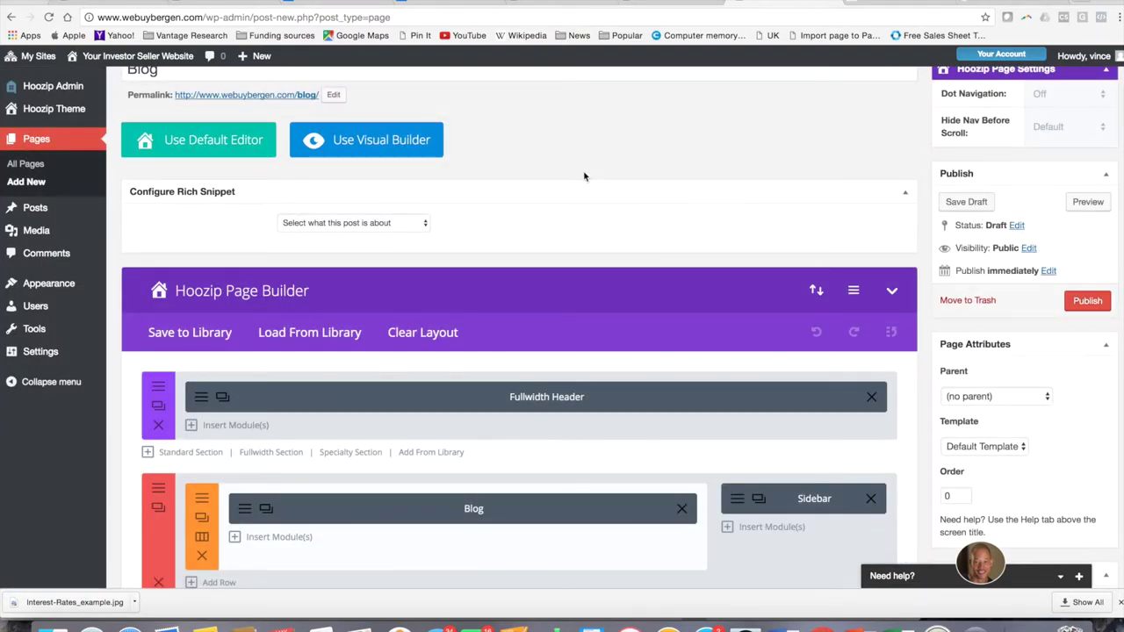
{"action": "scroll", "coordinate": [584, 176], "scroll_direction": "down", "scroll_amount": 1}
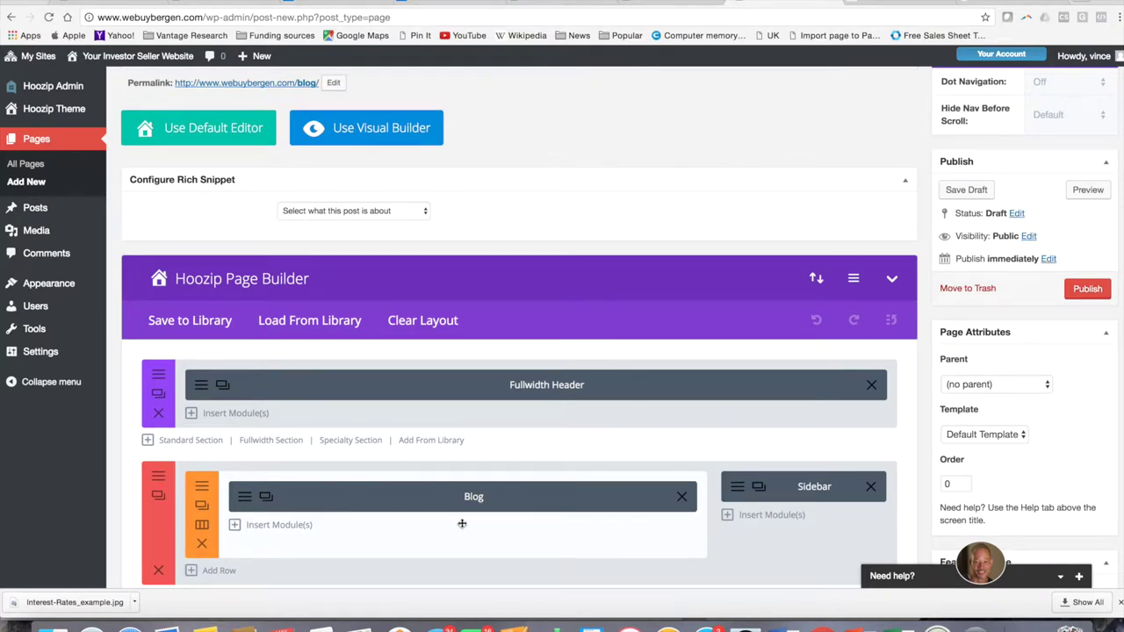
{"action": "scroll", "coordinate": [518, 427], "scroll_direction": "up", "scroll_amount": 3}
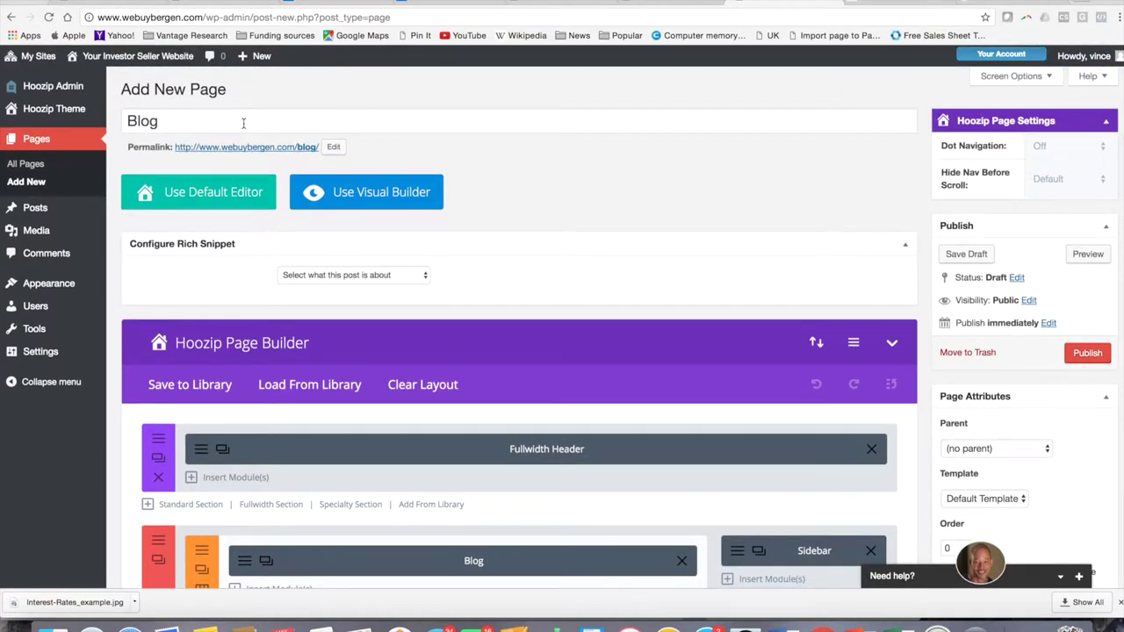
Step: Publish the Blog page, check the live homepage, then go to Appearance > Menus
{"action": "left_click", "coordinate": [1087, 353]}
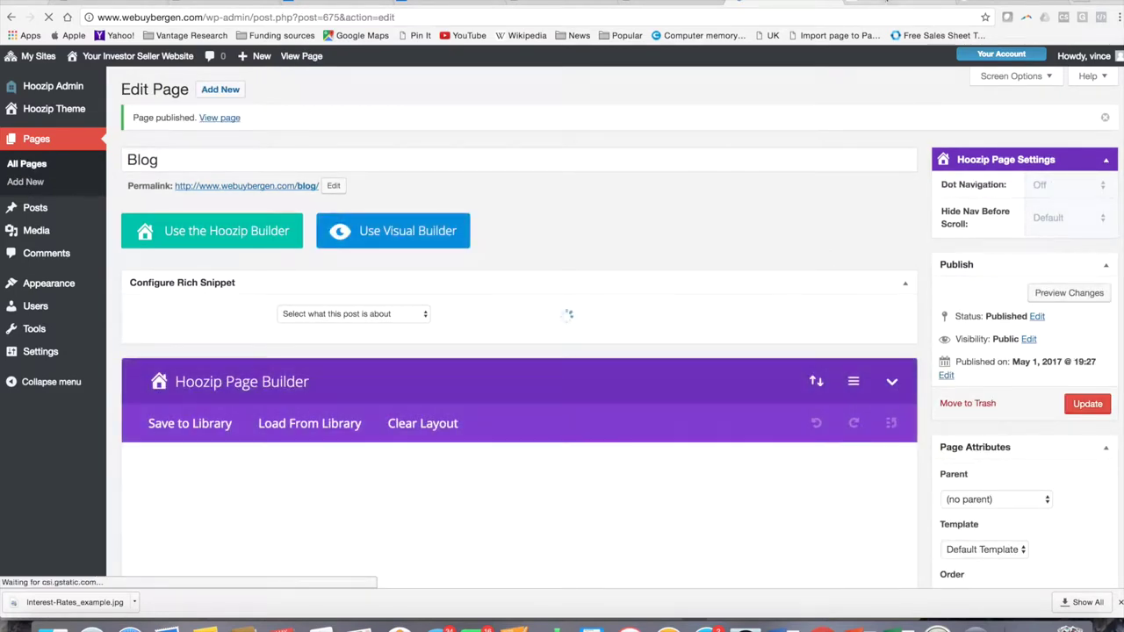
{"action": "left_click", "coordinate": [891, 2]}
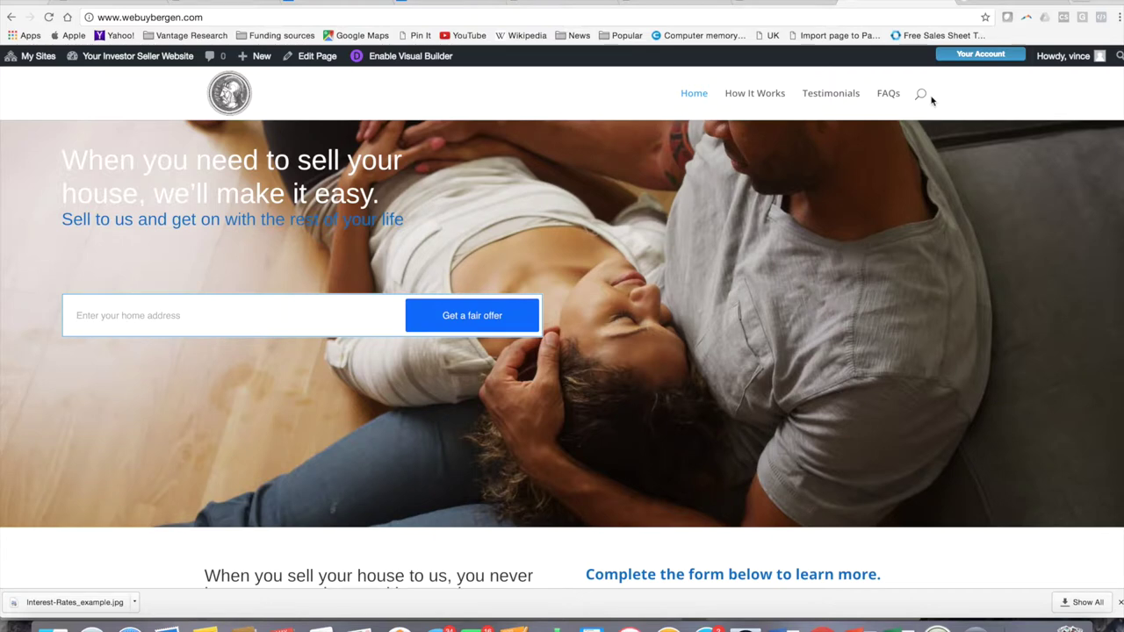
{"action": "left_click", "coordinate": [773, 1]}
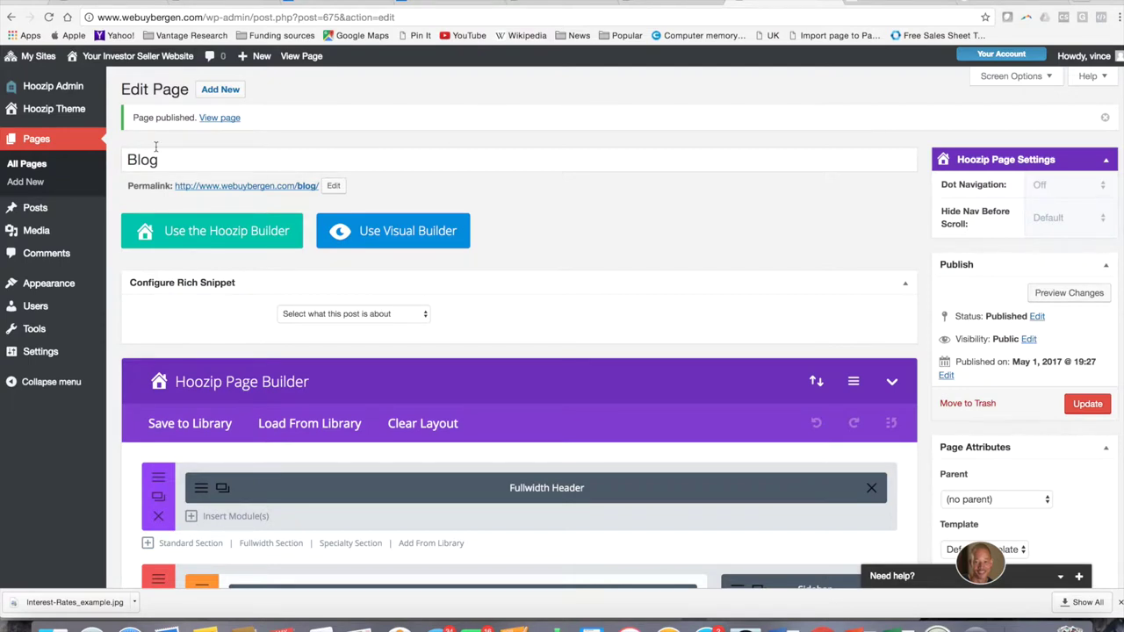
{"action": "mouse_move", "coordinate": [37, 297]}
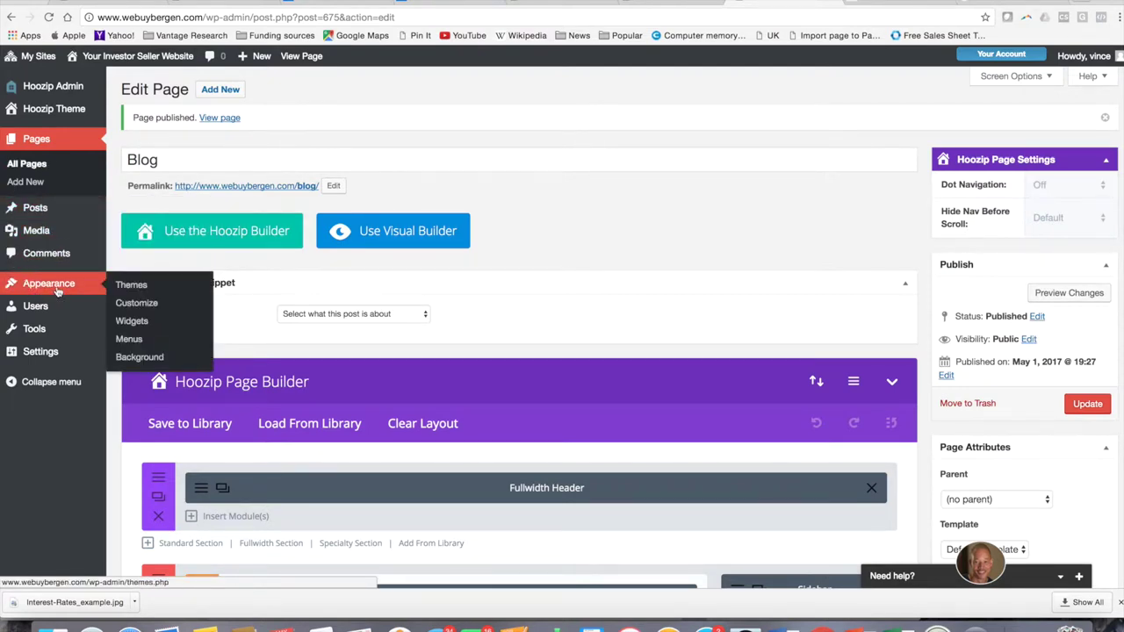
{"action": "left_click", "coordinate": [130, 341]}
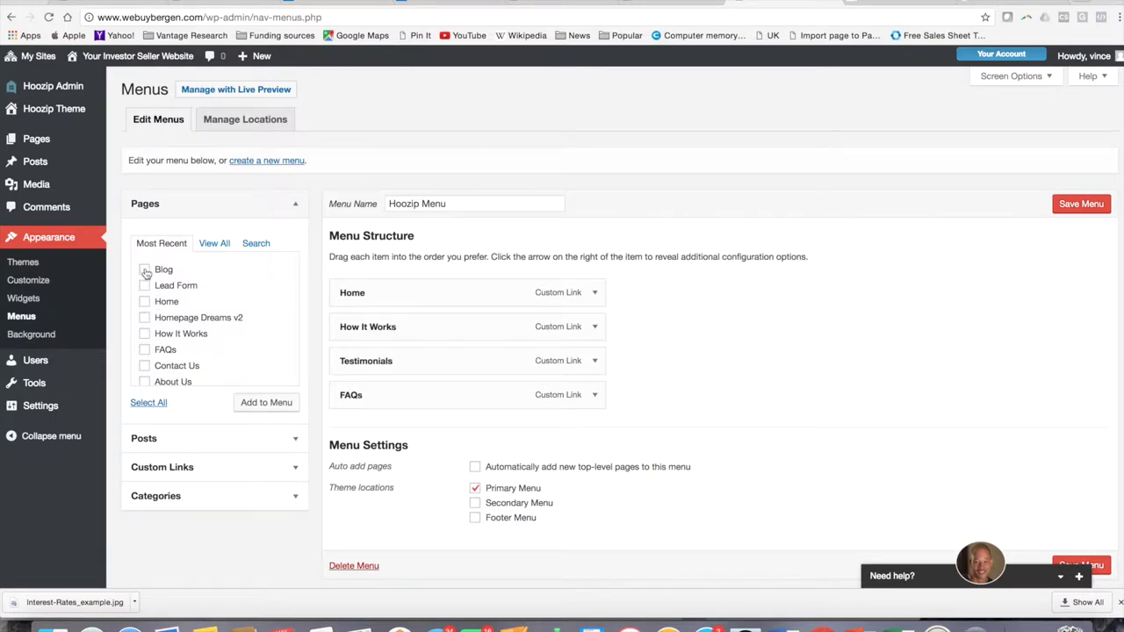
Step: Add the Blog page to the Hoozip Menu after FAQs and save the menu
{"action": "left_click", "coordinate": [145, 270]}
{"action": "left_click", "coordinate": [263, 404]}
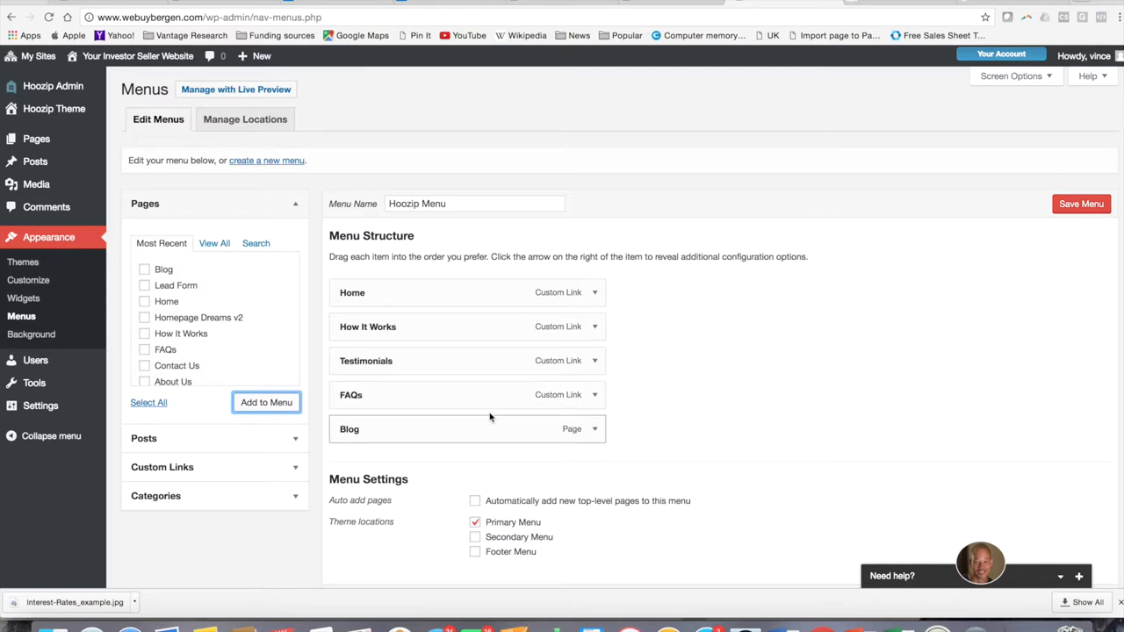
{"action": "left_click", "coordinate": [595, 430]}
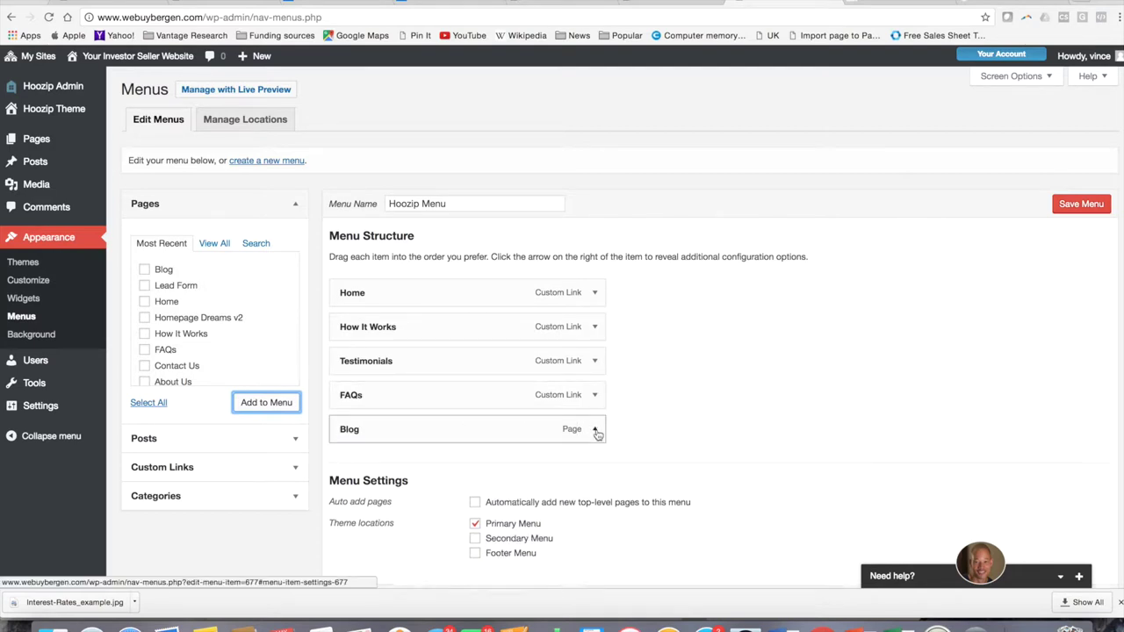
{"action": "scroll", "coordinate": [596, 430], "scroll_direction": "down", "scroll_amount": 2}
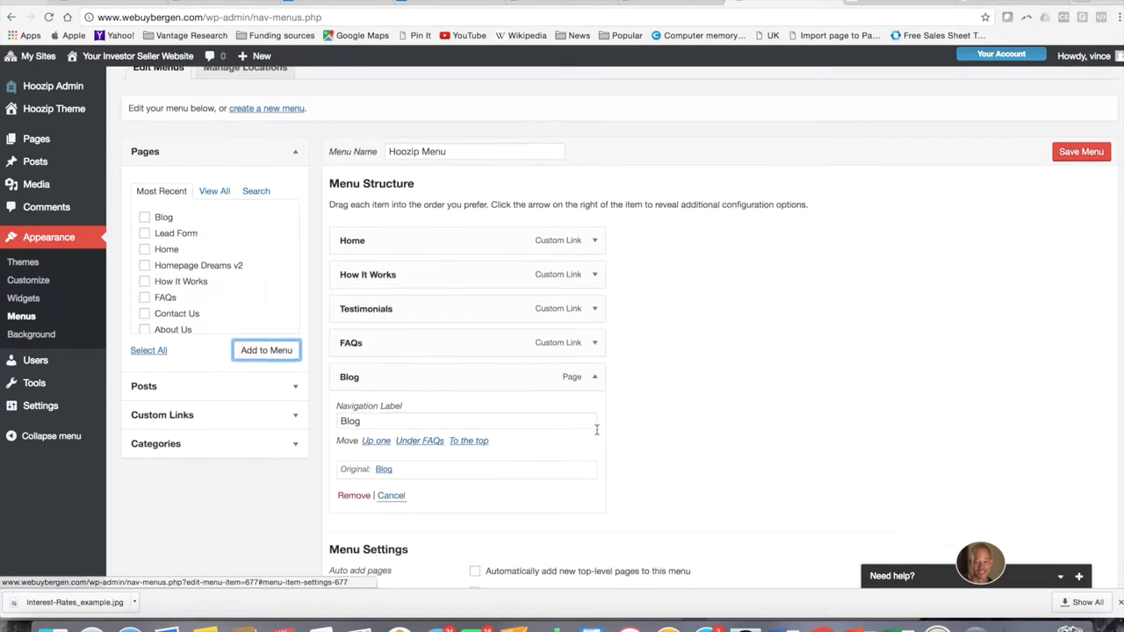
{"action": "left_click", "coordinate": [596, 376]}
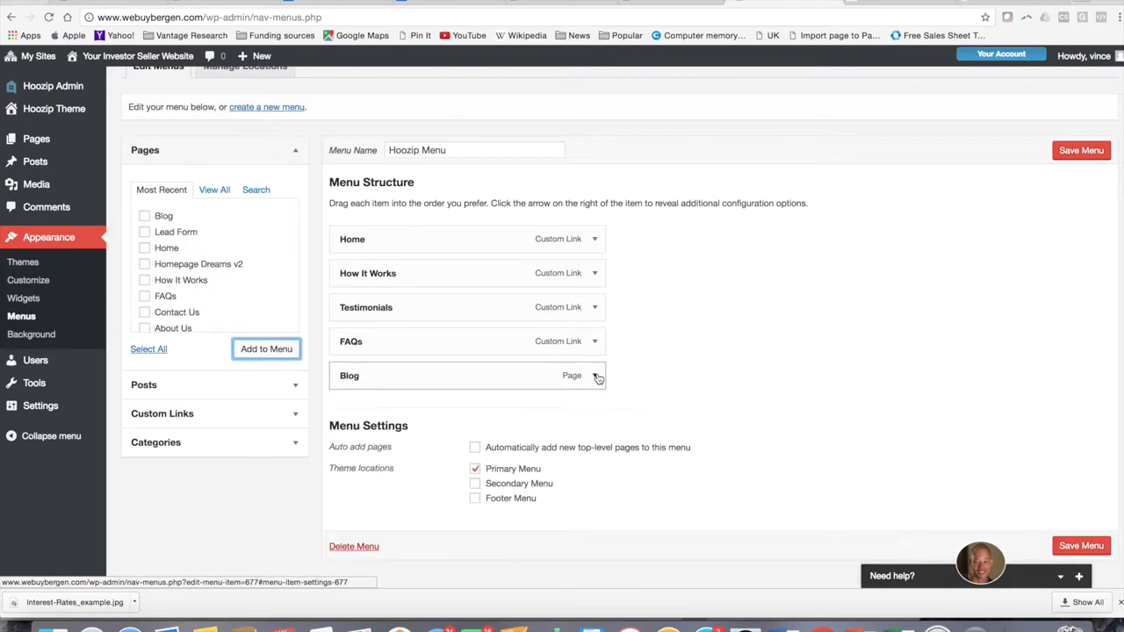
{"action": "left_click", "coordinate": [1078, 153]}
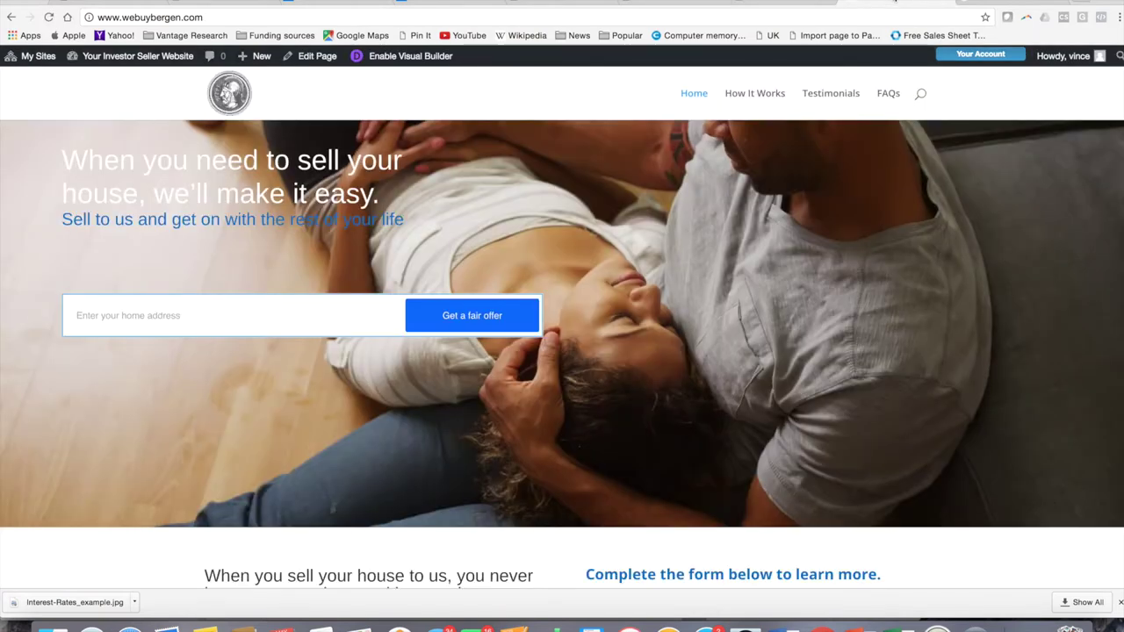
Step: Reload the live homepage, follow the new Blog menu link, then return to the admin Menus screen
{"action": "left_click", "coordinate": [865, 3]}
{"action": "key", "text": "super+r"}
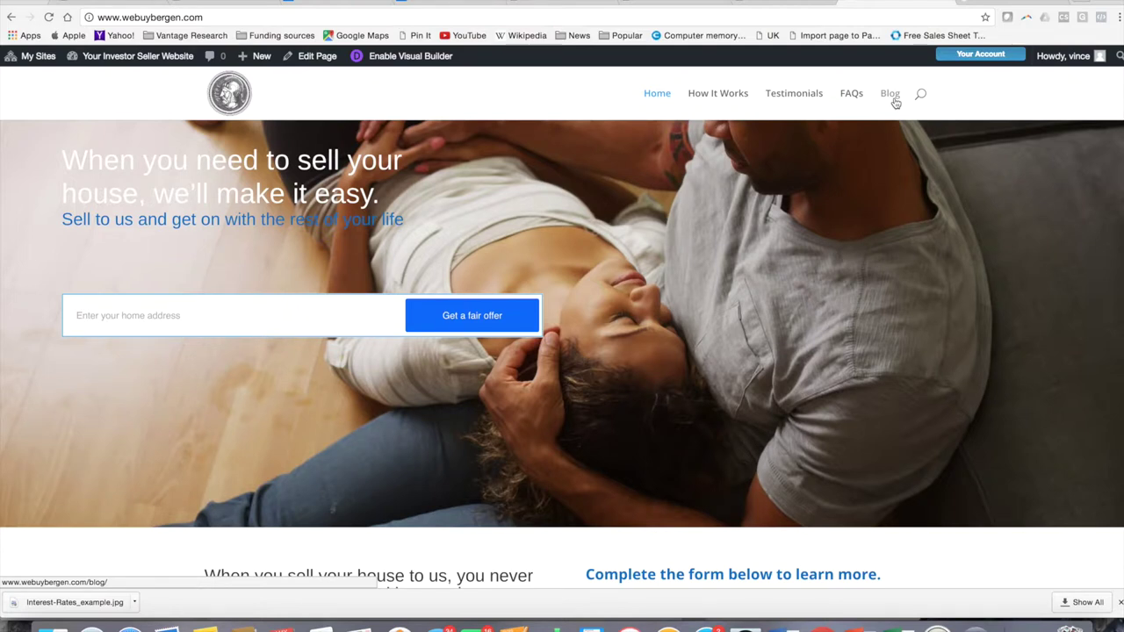
{"action": "left_click", "coordinate": [895, 103]}
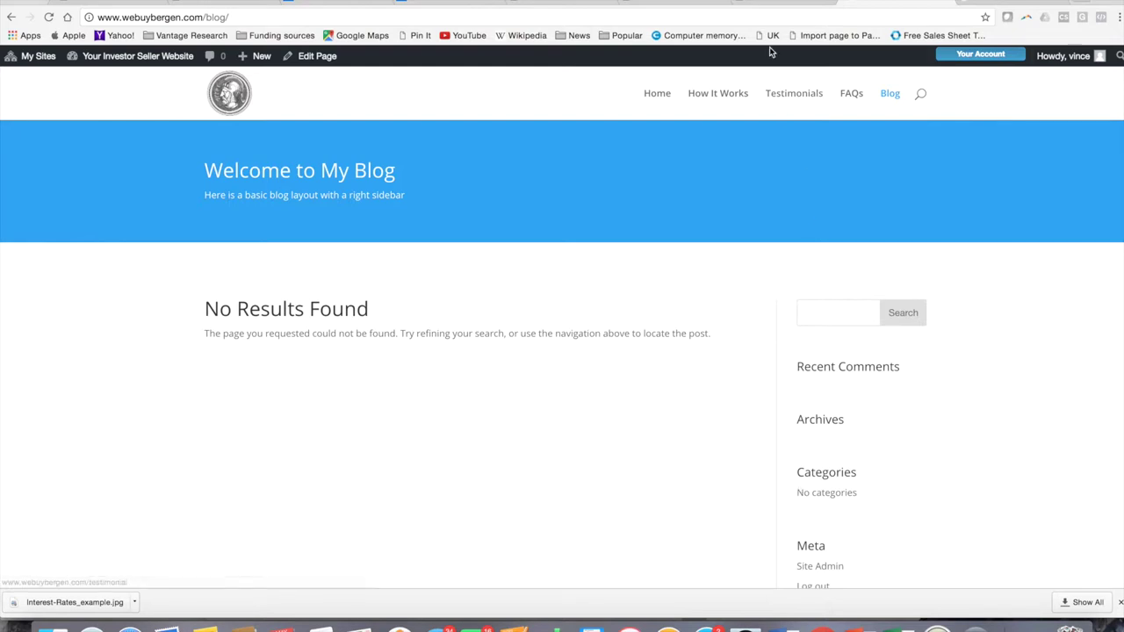
{"action": "left_click", "coordinate": [784, 2]}
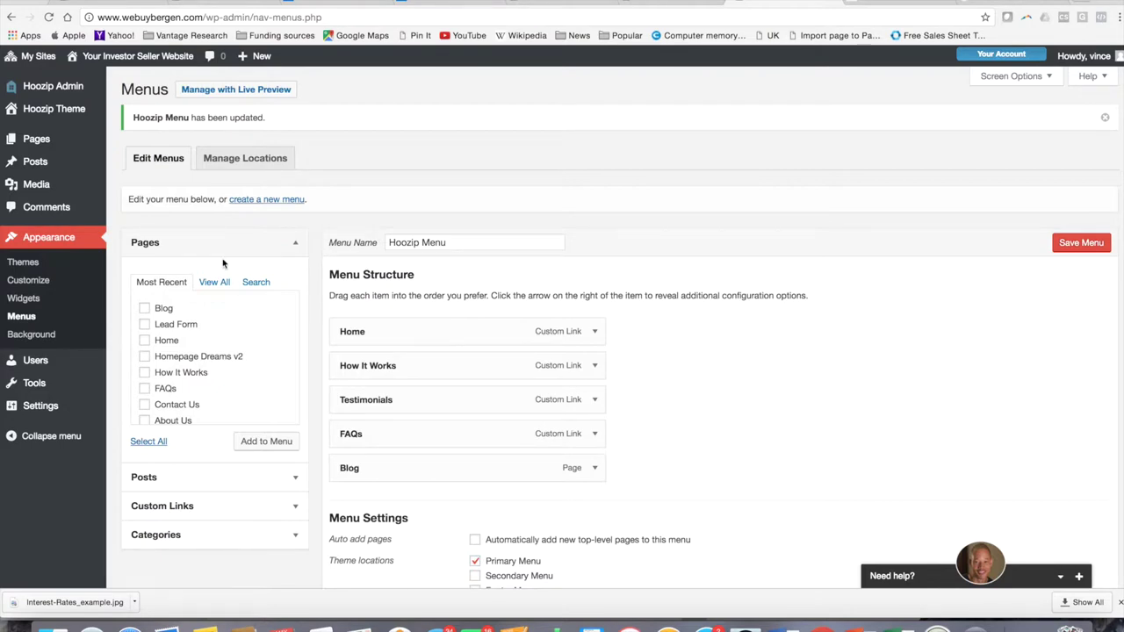
Step: Bring up the Pages and Posts submenus in the admin sidebar
{"action": "mouse_move", "coordinate": [35, 139]}
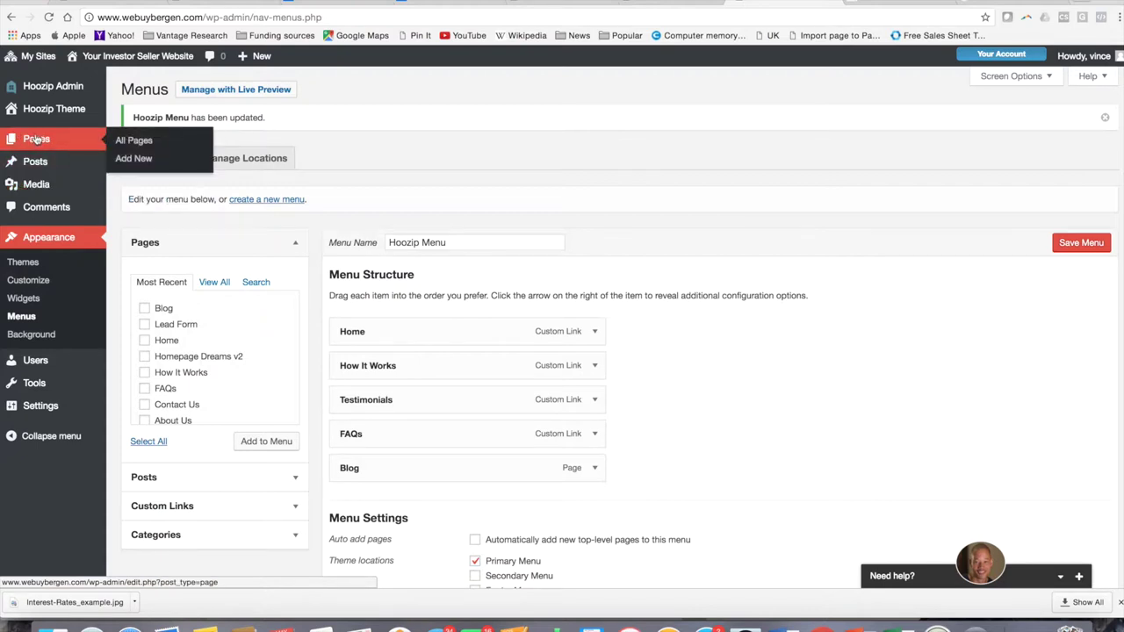
{"action": "mouse_move", "coordinate": [42, 163]}
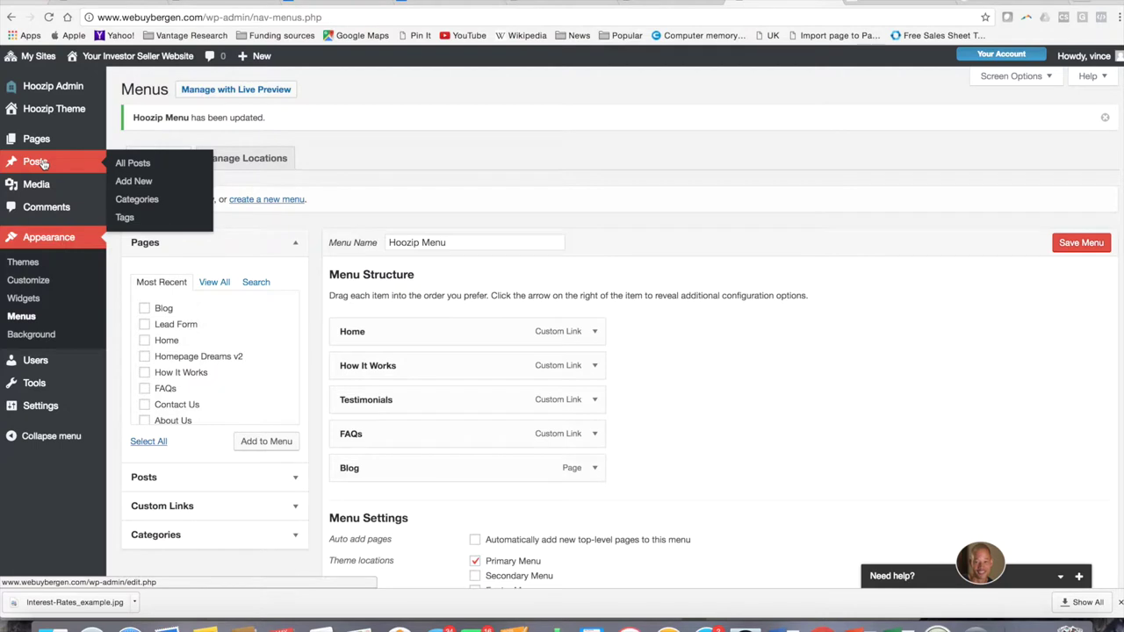
Step: Start a new post titled 'Test Post #1' with the body text 'Brilliant commentary by you.'
{"action": "left_click", "coordinate": [131, 181]}
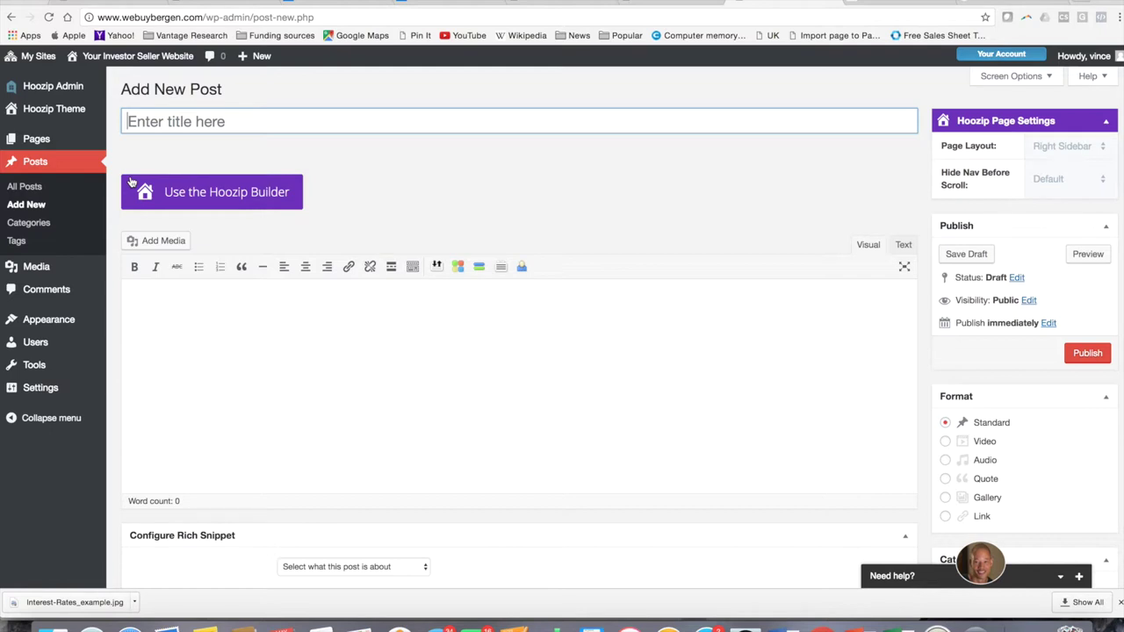
{"action": "type", "text": "Tes"}
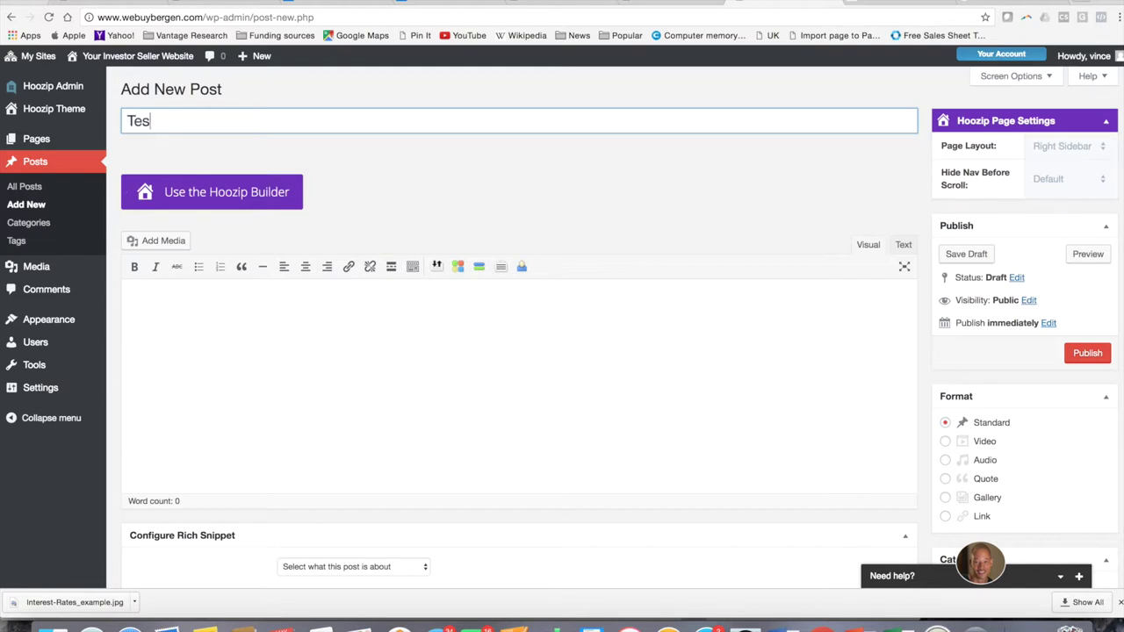
{"action": "type", "text": "t Post #1"}
{"action": "left_click", "coordinate": [216, 340]}
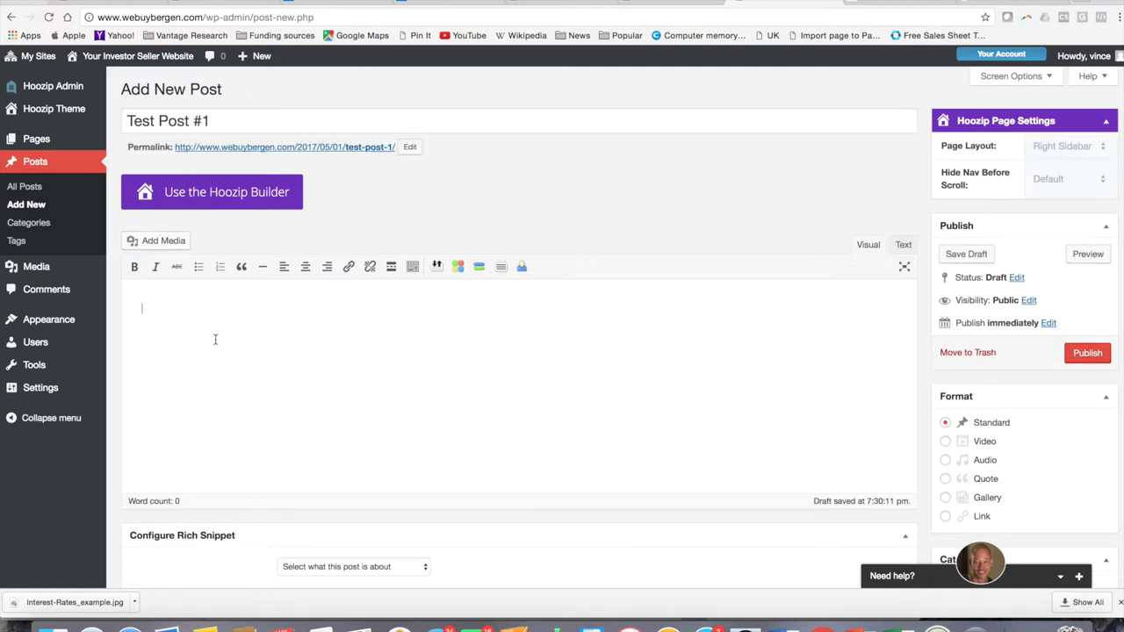
{"action": "type", "text": "Brilliang"}
{"action": "key", "text": "BackSpace"}
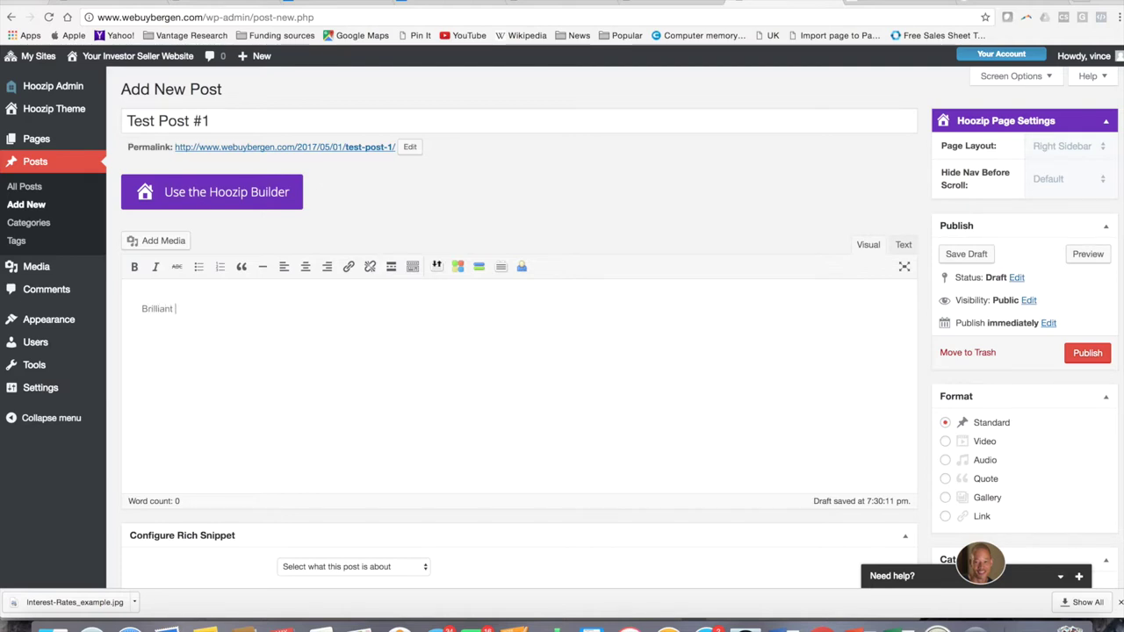
{"action": "type", "text": "t commentary by you."}
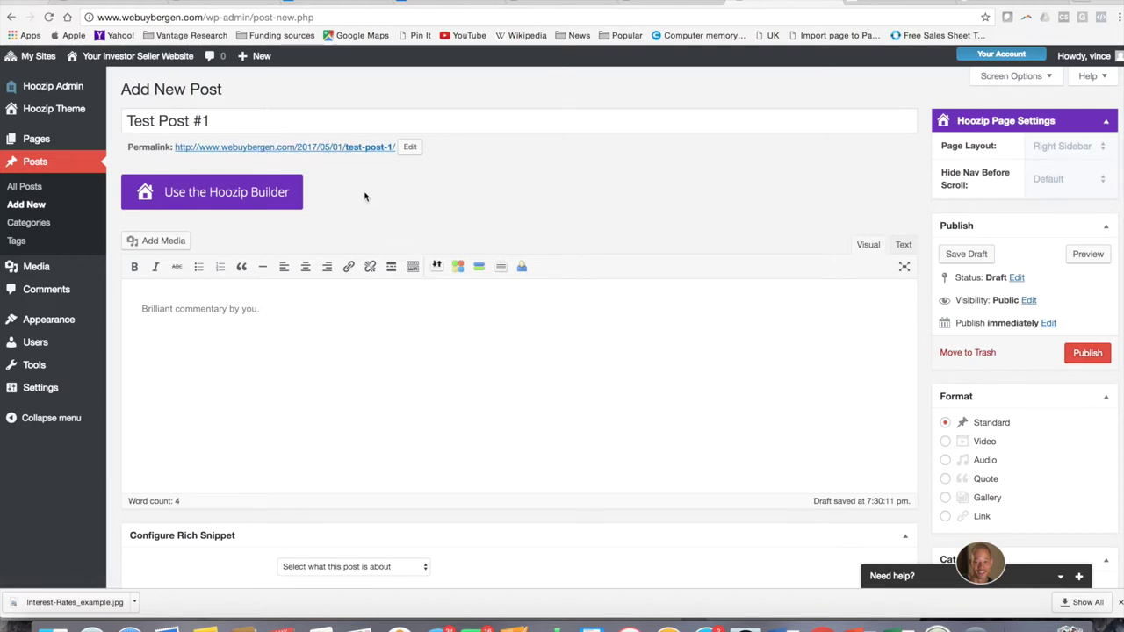
{"action": "scroll", "coordinate": [571, 344], "scroll_direction": "down", "scroll_amount": 1}
{"action": "scroll", "coordinate": [573, 348], "scroll_direction": "down", "scroll_amount": 5}
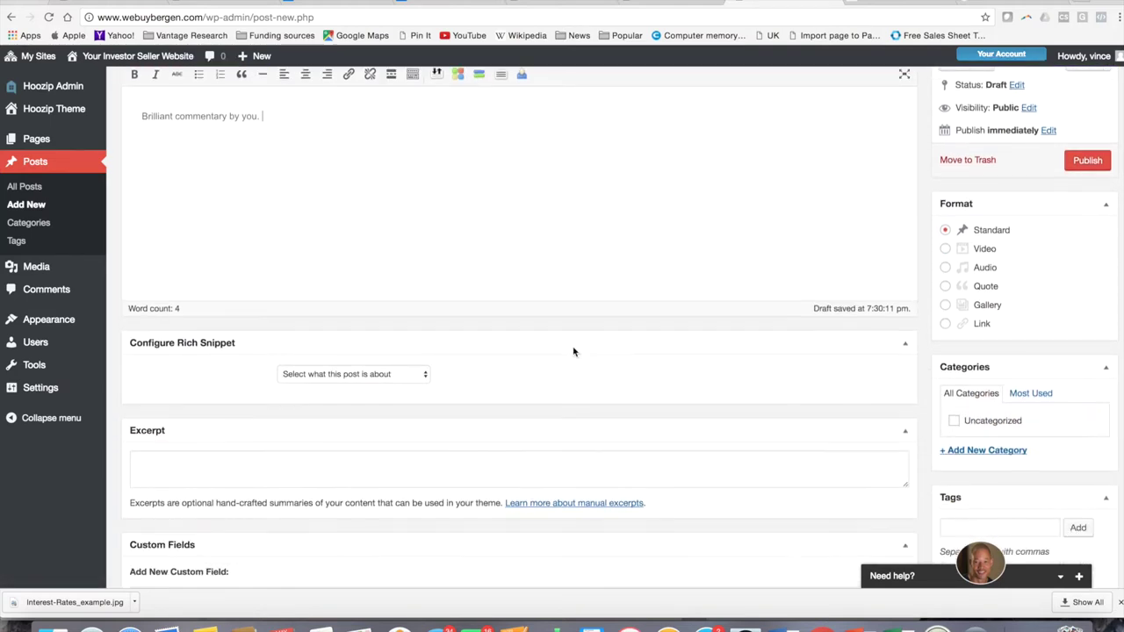
{"action": "scroll", "coordinate": [572, 348], "scroll_direction": "down", "scroll_amount": 2}
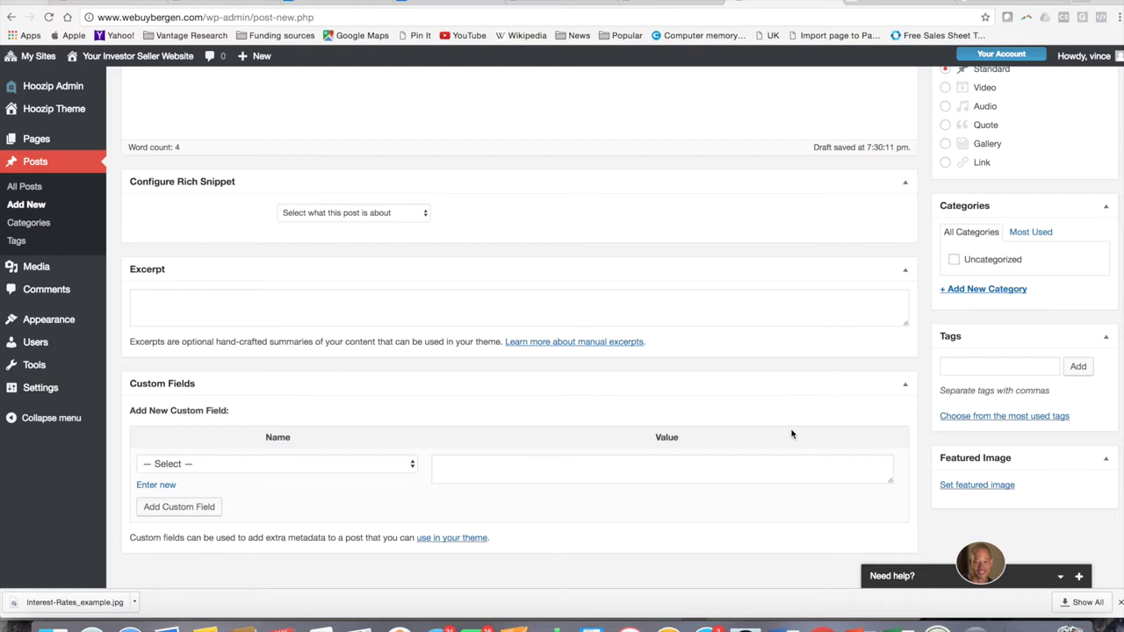
Step: Set Interest-Rates_example.jpg from the Media Library as the post's featured image
{"action": "left_click", "coordinate": [960, 491]}
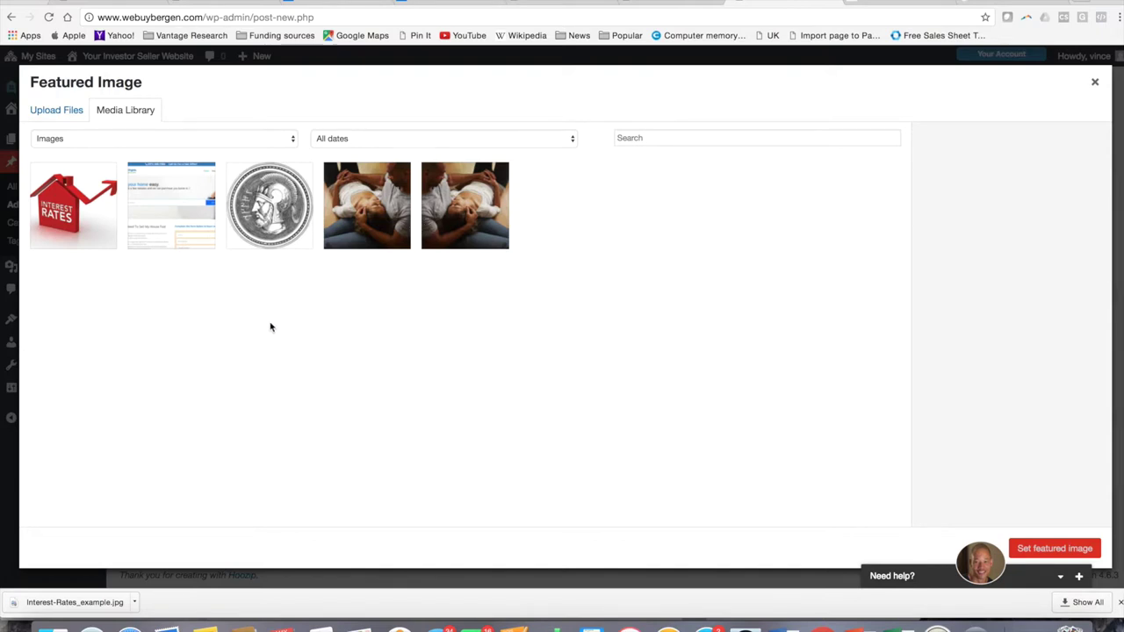
{"action": "left_click", "coordinate": [70, 197]}
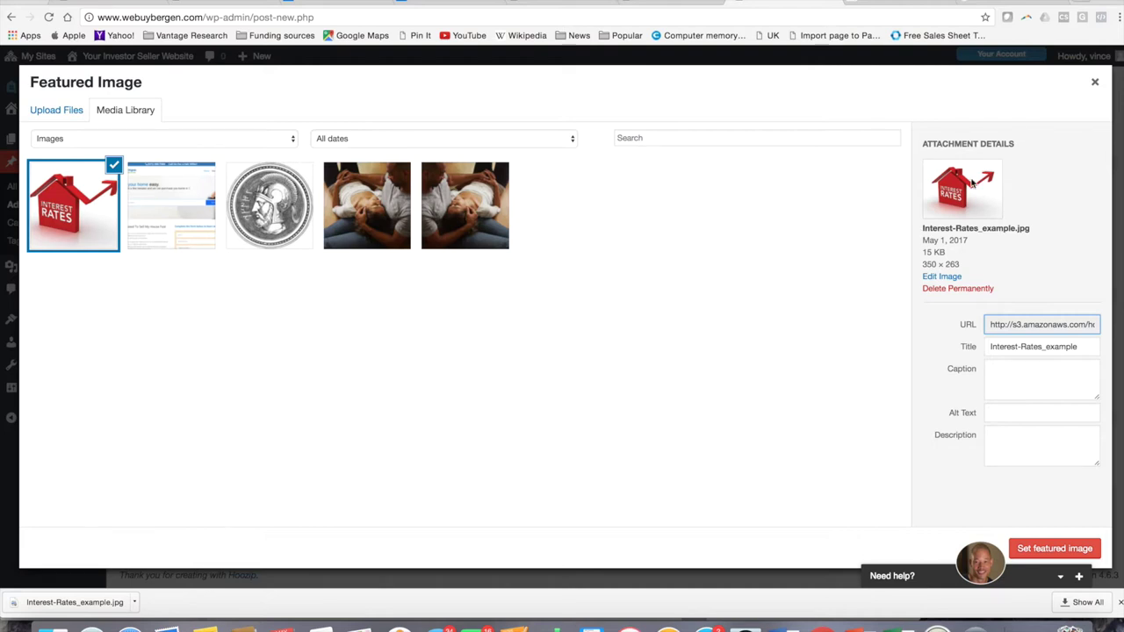
{"action": "left_click", "coordinate": [1054, 554]}
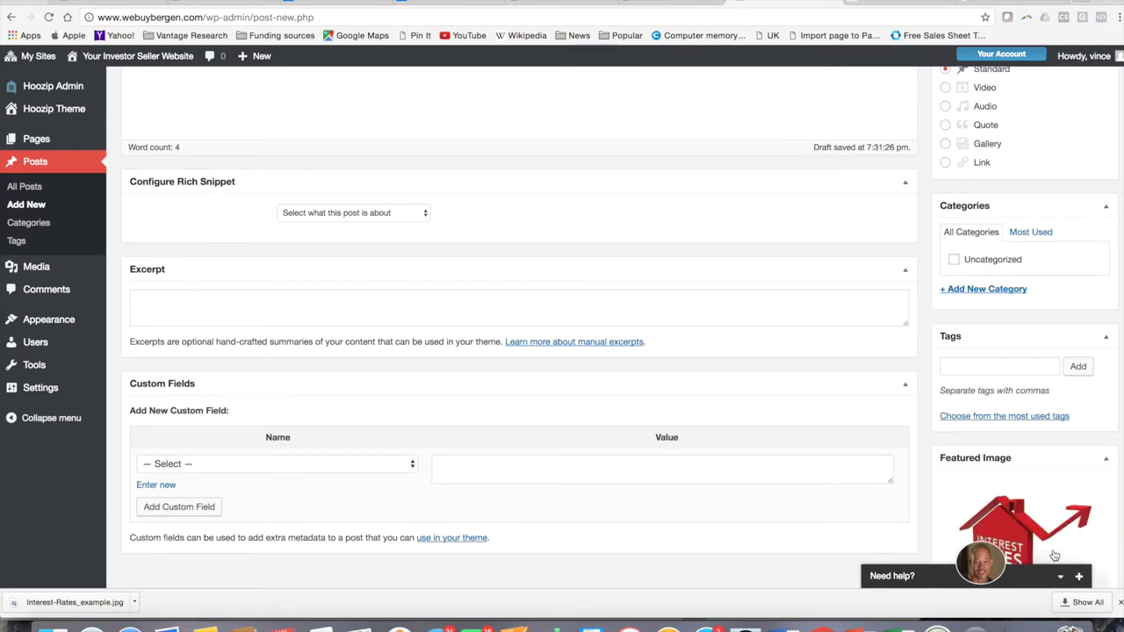
Step: Publish Test Post #1 and switch back to the live Blog page
{"action": "scroll", "coordinate": [800, 299], "scroll_direction": "up", "scroll_amount": 5}
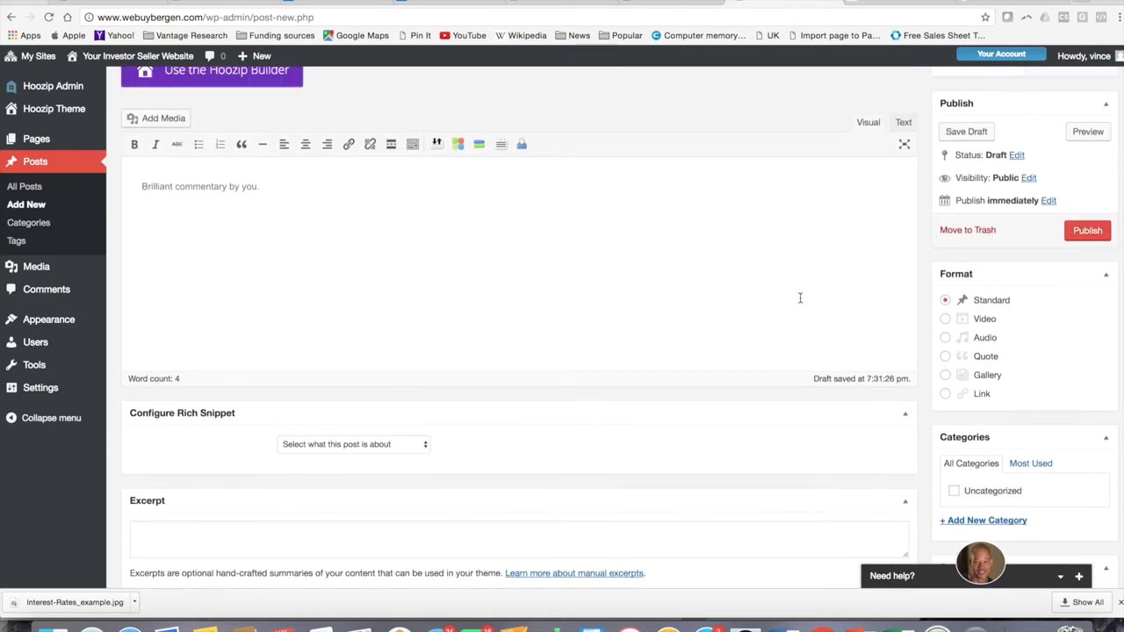
{"action": "left_click", "coordinate": [1087, 316]}
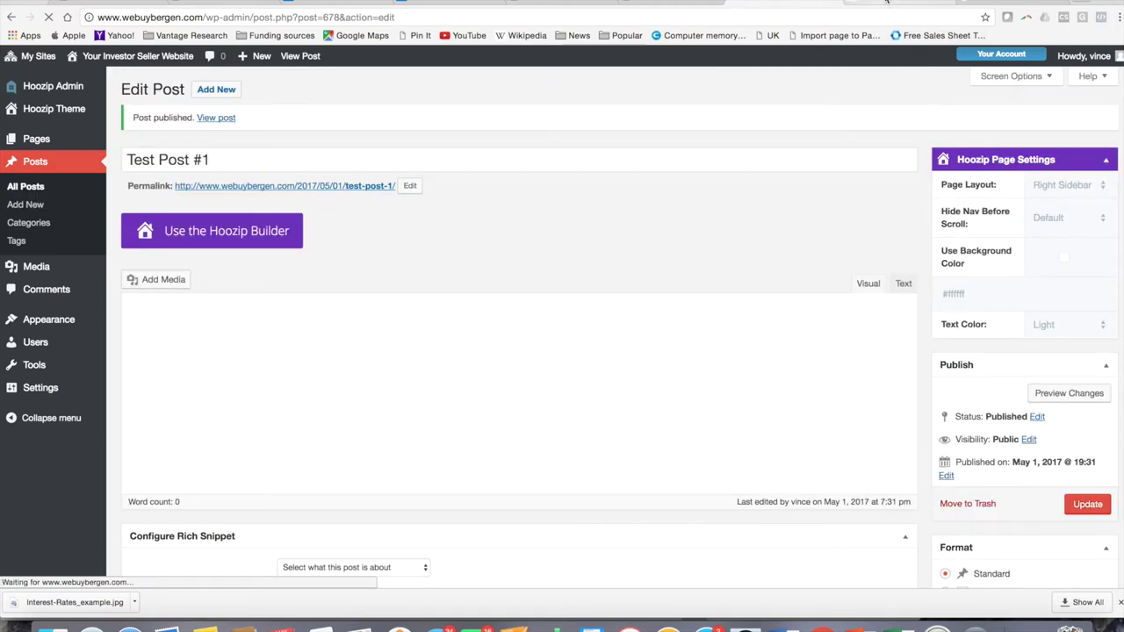
{"action": "left_click", "coordinate": [887, 2]}
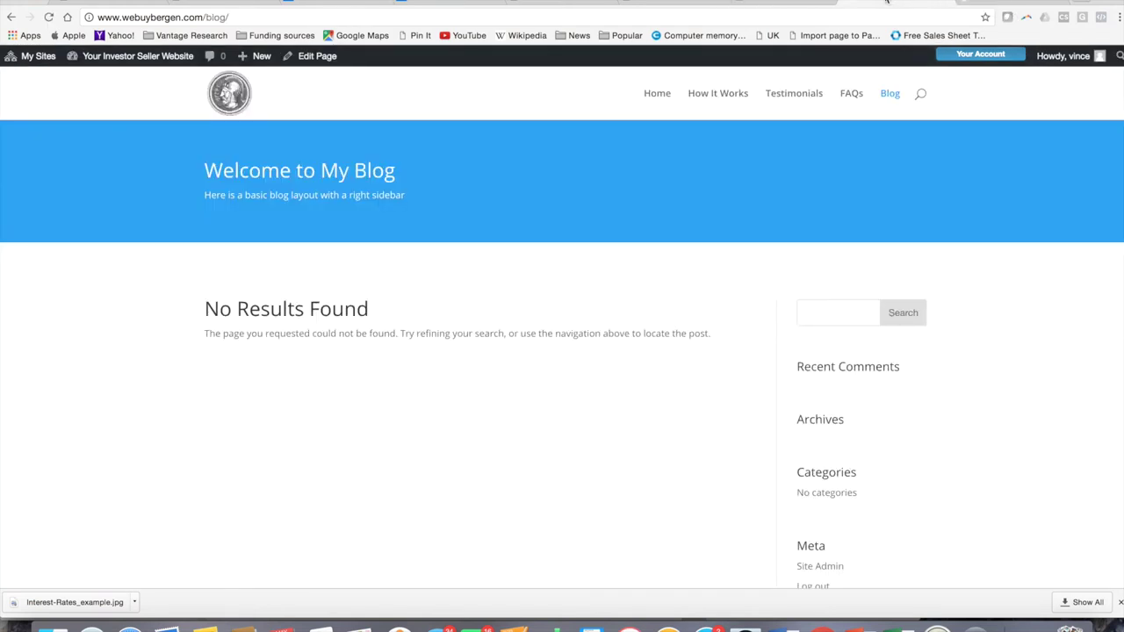
Step: Reload the Blog page so it lists Test Post #1 with its Interest Rates image
{"action": "left_click", "coordinate": [768, 100]}
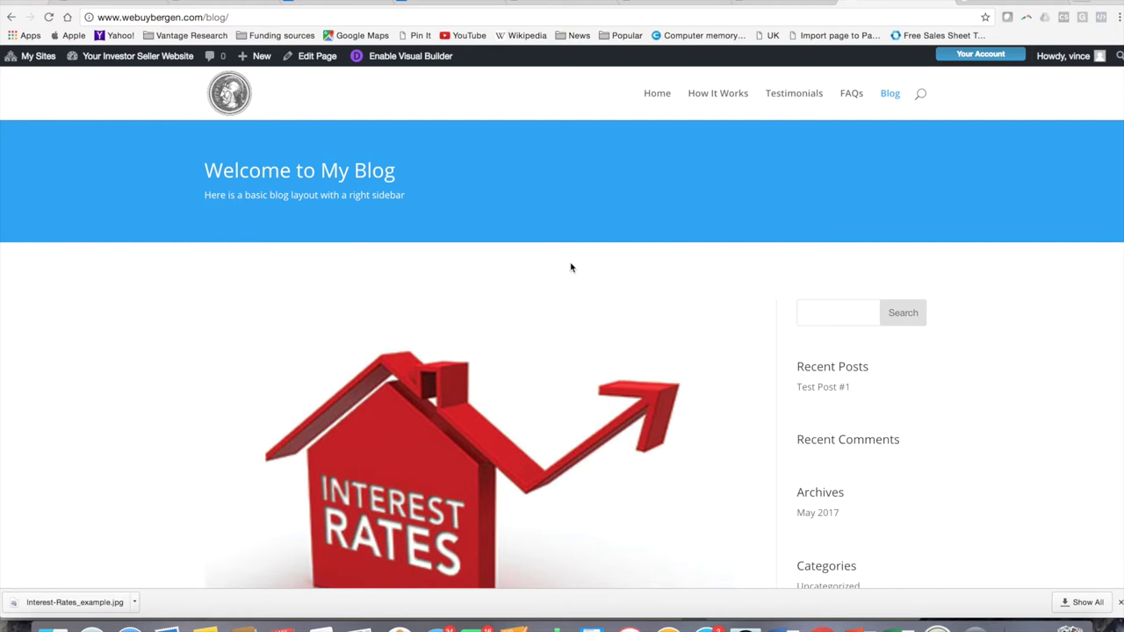
{"action": "scroll", "coordinate": [522, 321], "scroll_direction": "down", "scroll_amount": 5}
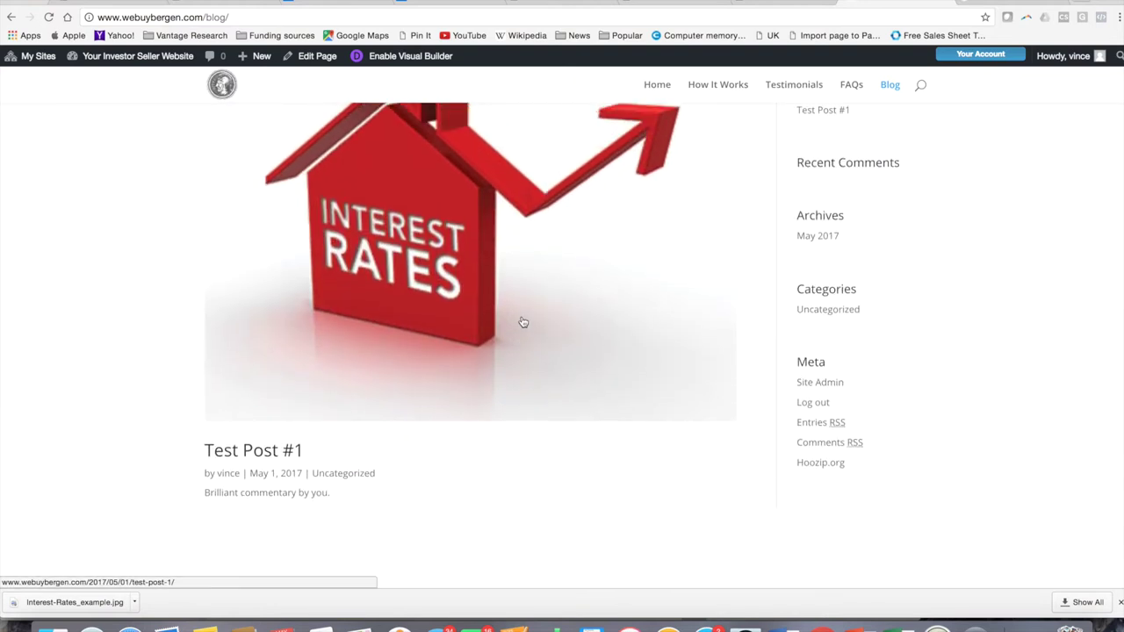
{"action": "scroll", "coordinate": [522, 322], "scroll_direction": "up", "scroll_amount": 2}
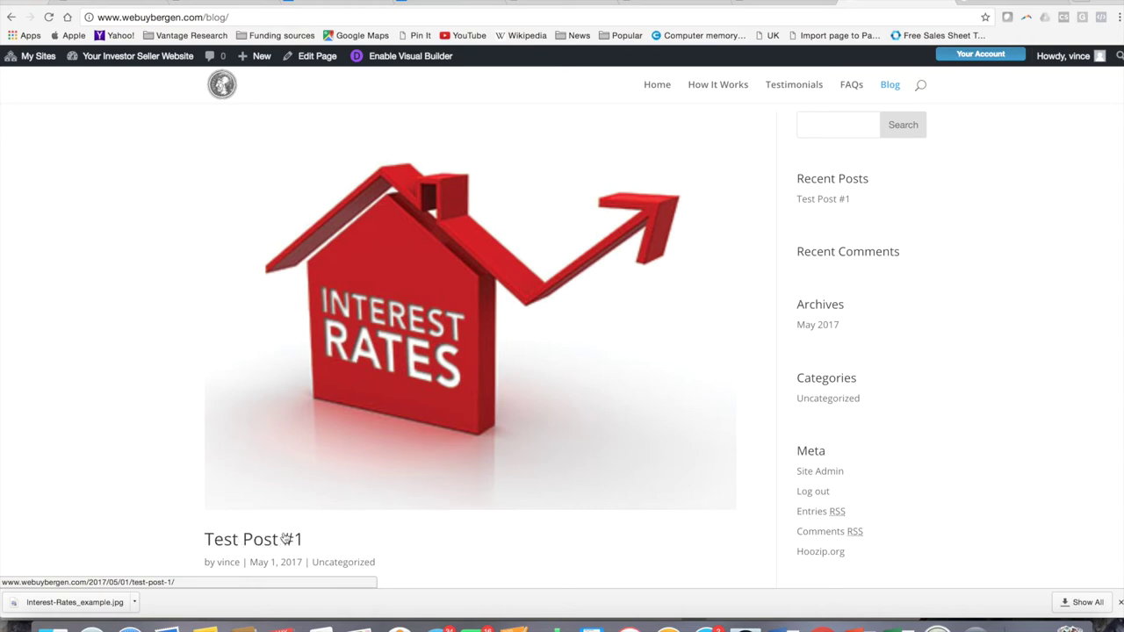
{"action": "scroll", "coordinate": [287, 539], "scroll_direction": "down", "scroll_amount": 2}
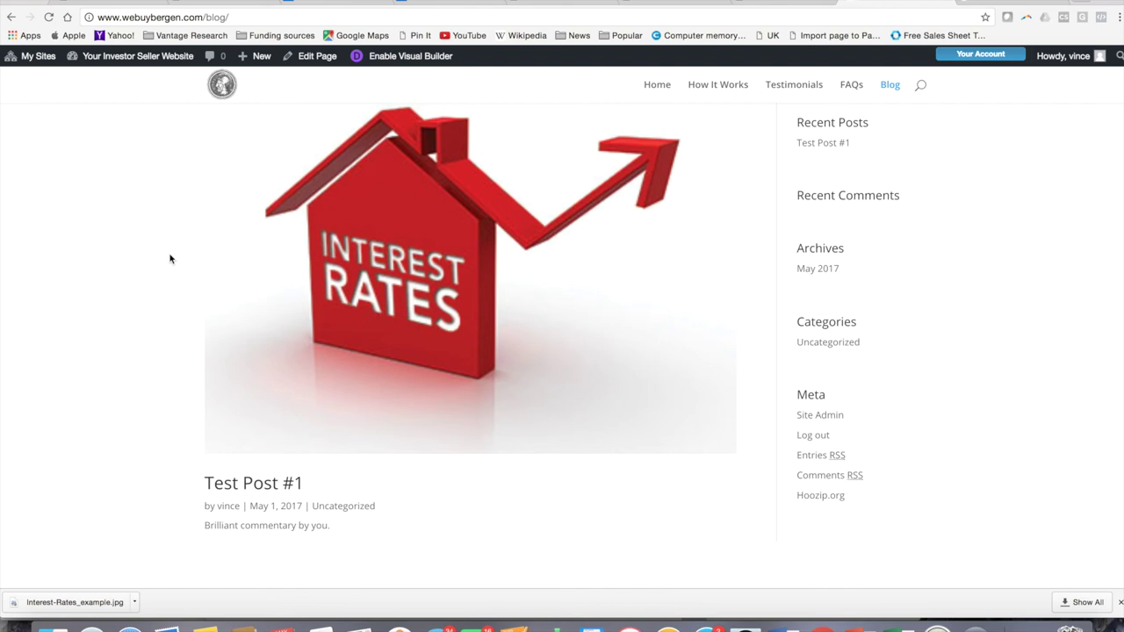
{"action": "scroll", "coordinate": [170, 258], "scroll_direction": "up", "scroll_amount": 5}
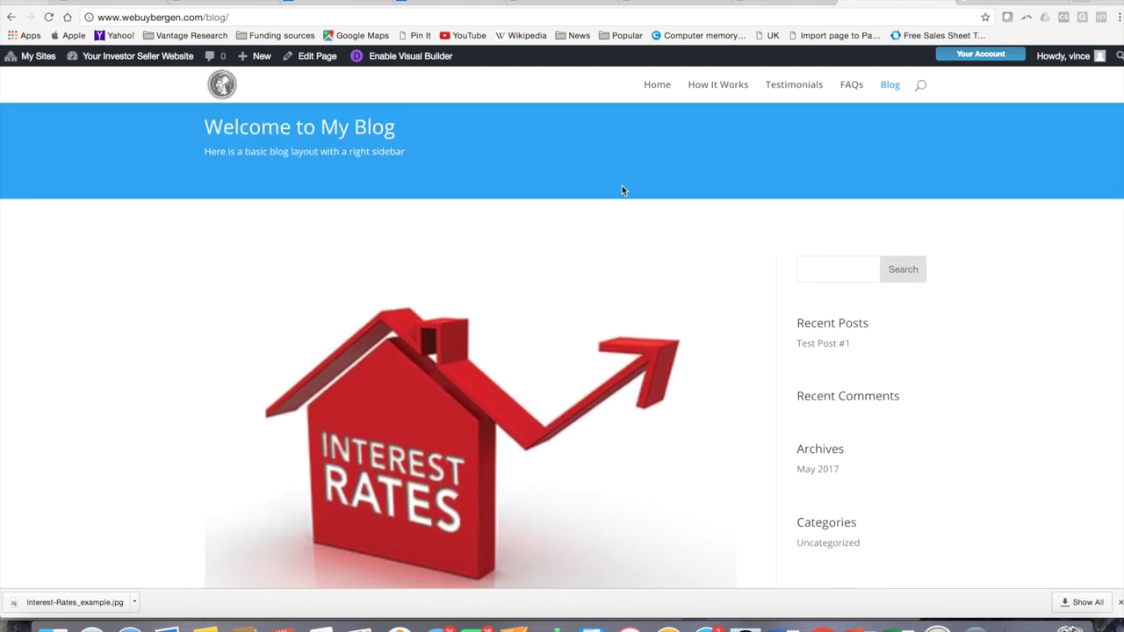